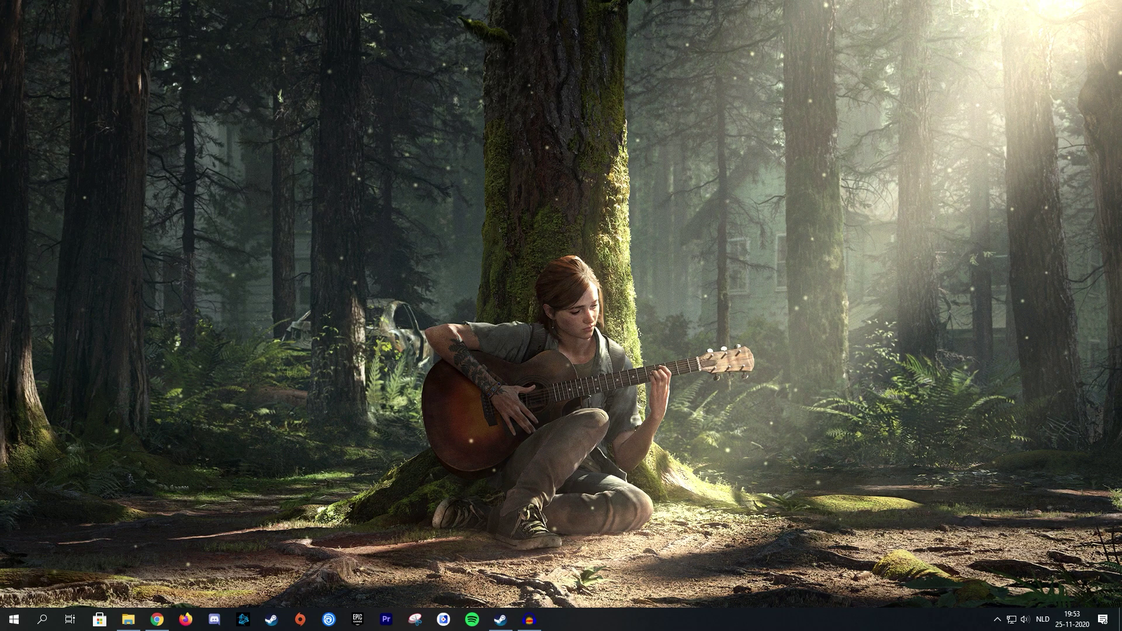
Bring Chrome with the Dead By Daylight Icon Toolbox website back to the front.
left_click(158, 618)
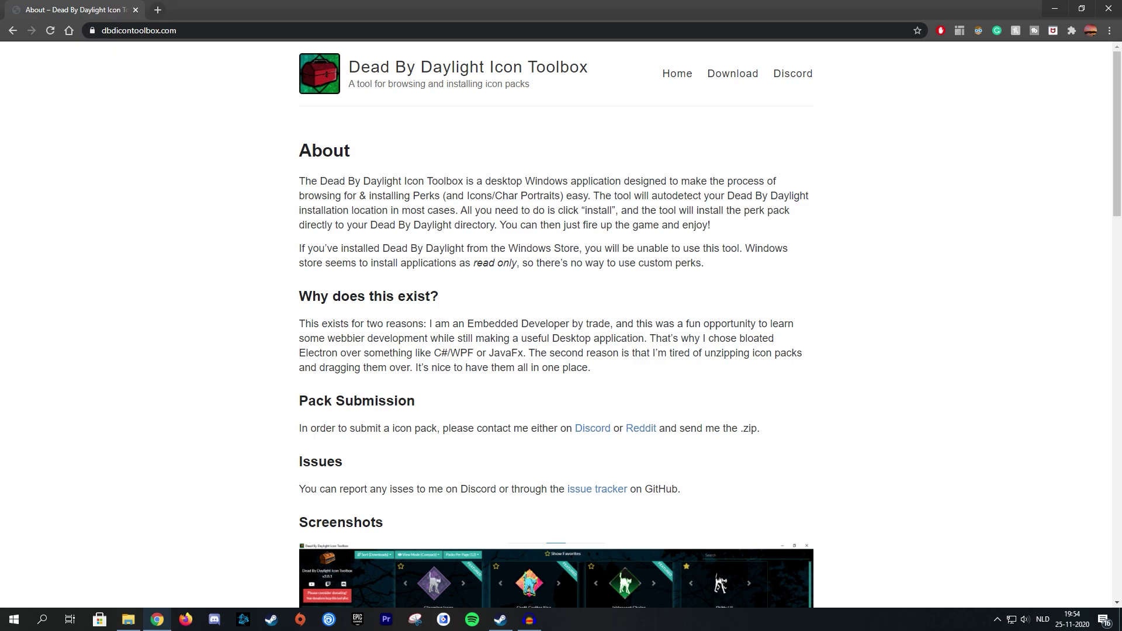
Download the latest Icon Toolbox .msi installer from the site's download page and open it.
left_click(734, 75)
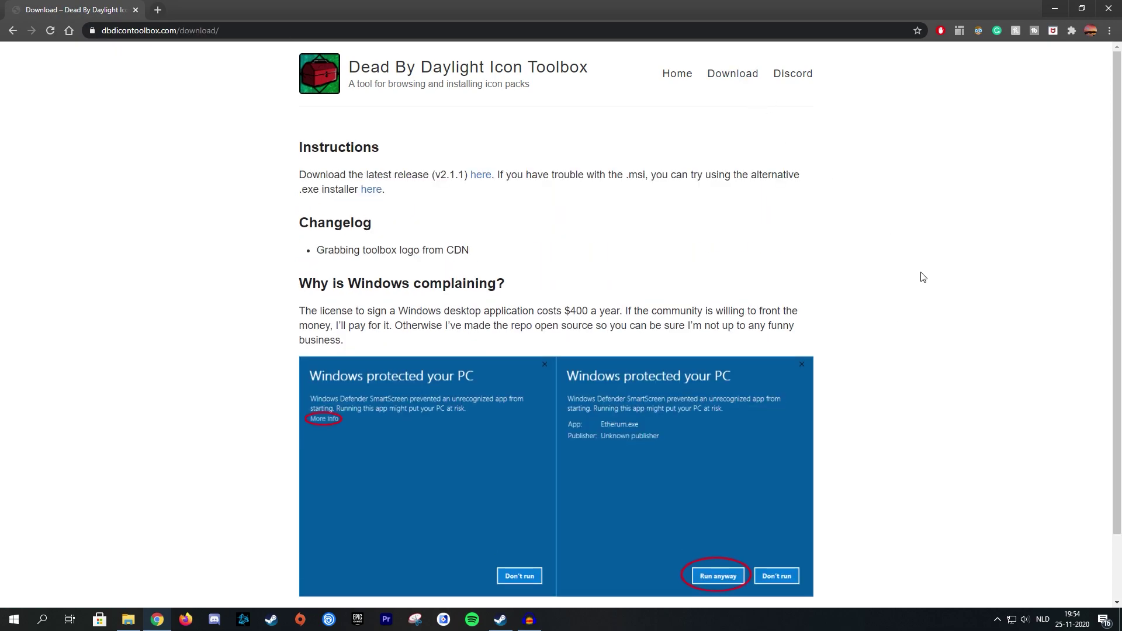
left_click(481, 176)
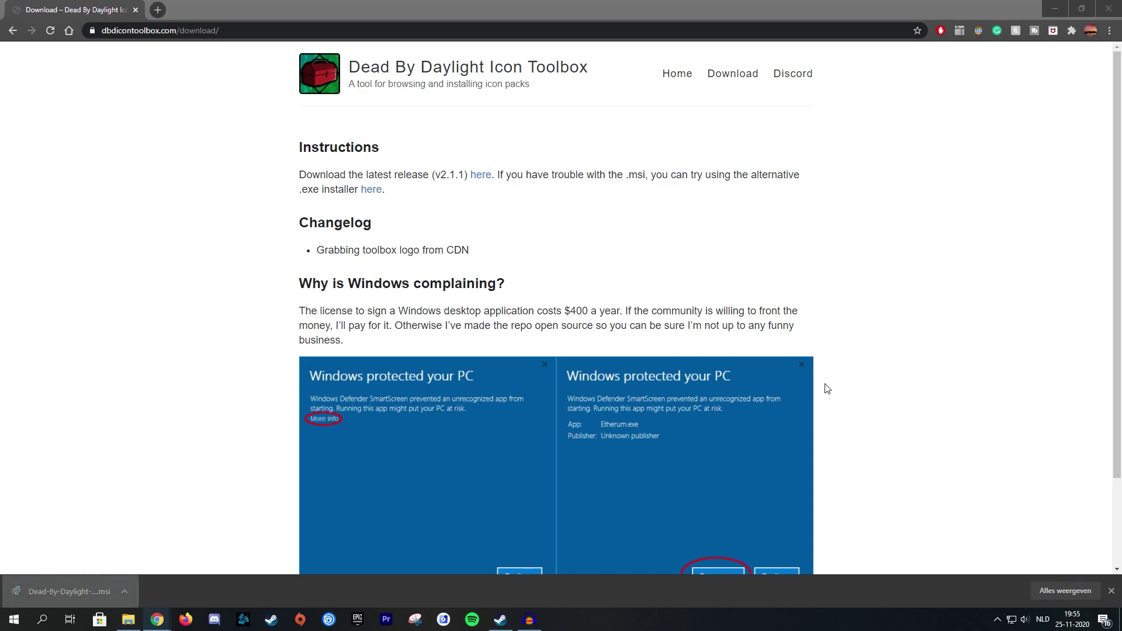
scroll(827, 389, "down", 2)
left_click_drag(526, 159, 708, 124)
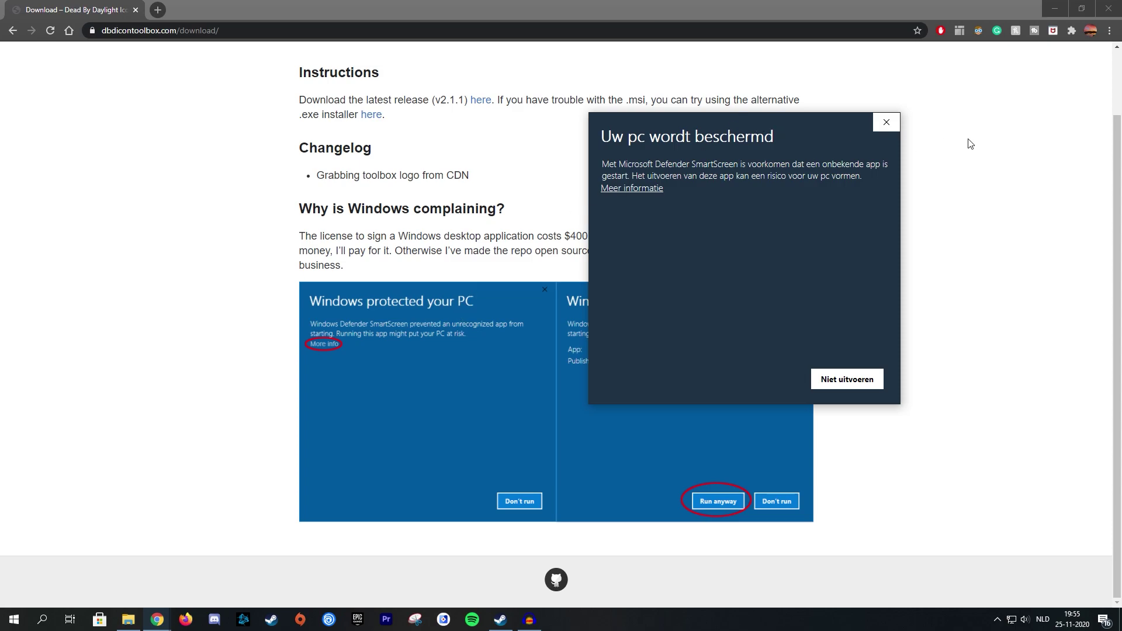
Run the unrecognized installer anyway past the Windows SmartScreen warning.
left_click_drag(827, 128, 1039, 120)
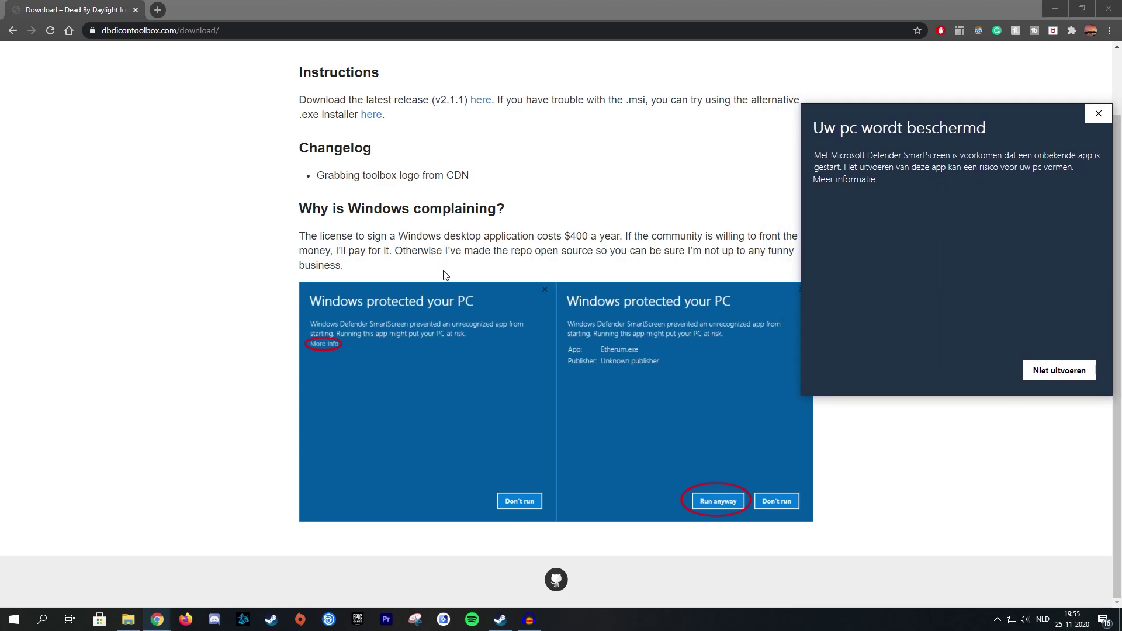
left_click(846, 181)
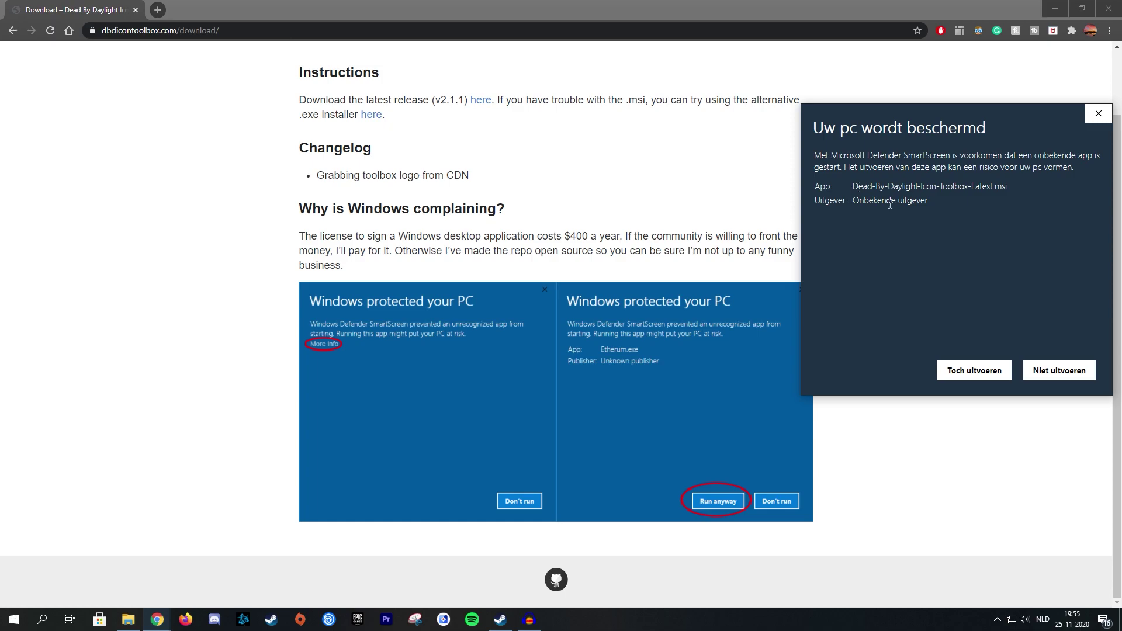
left_click(973, 371)
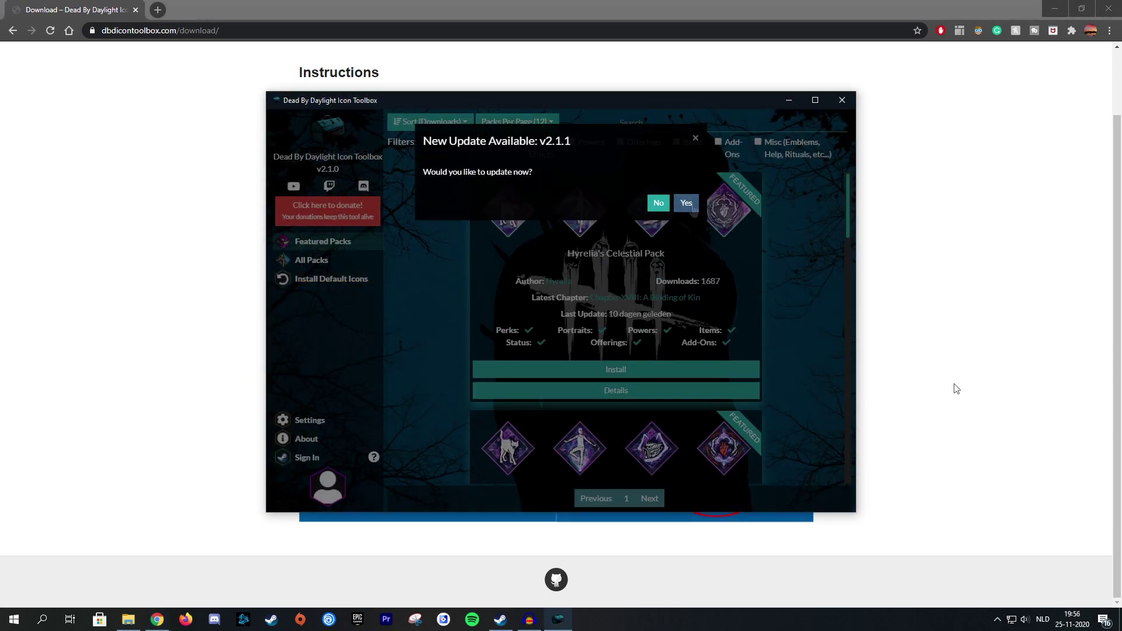
Accept updating the toolbox from v2.1.0 to v2.1.1 and let it relaunch.
left_click(686, 203)
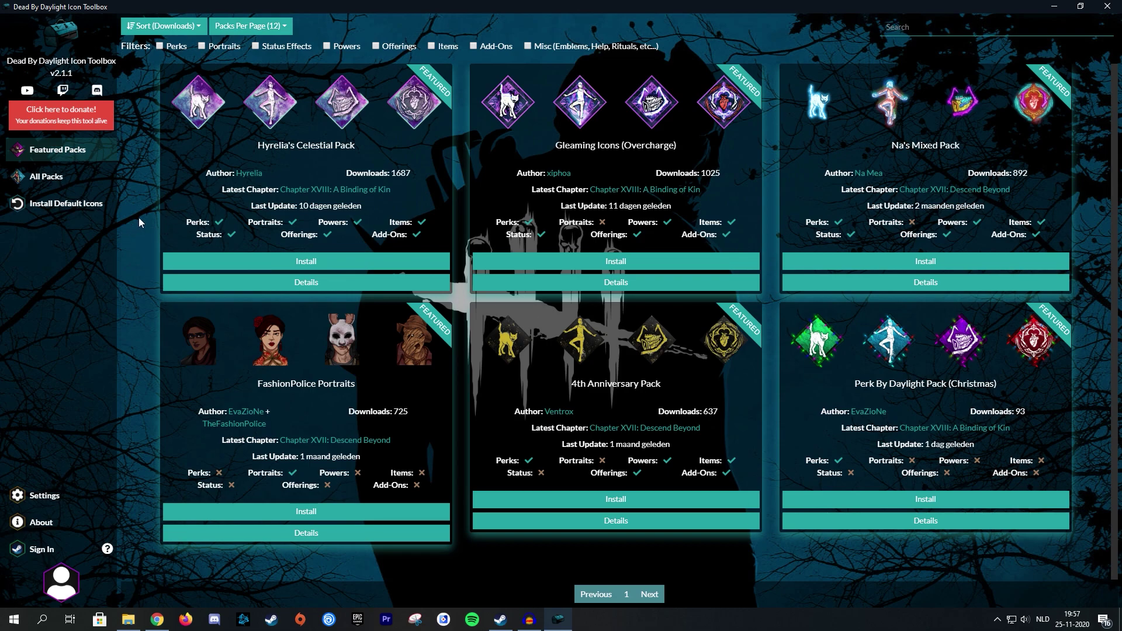
Browse the All Packs list, then go to the Install Default Icons page.
left_click(104, 177)
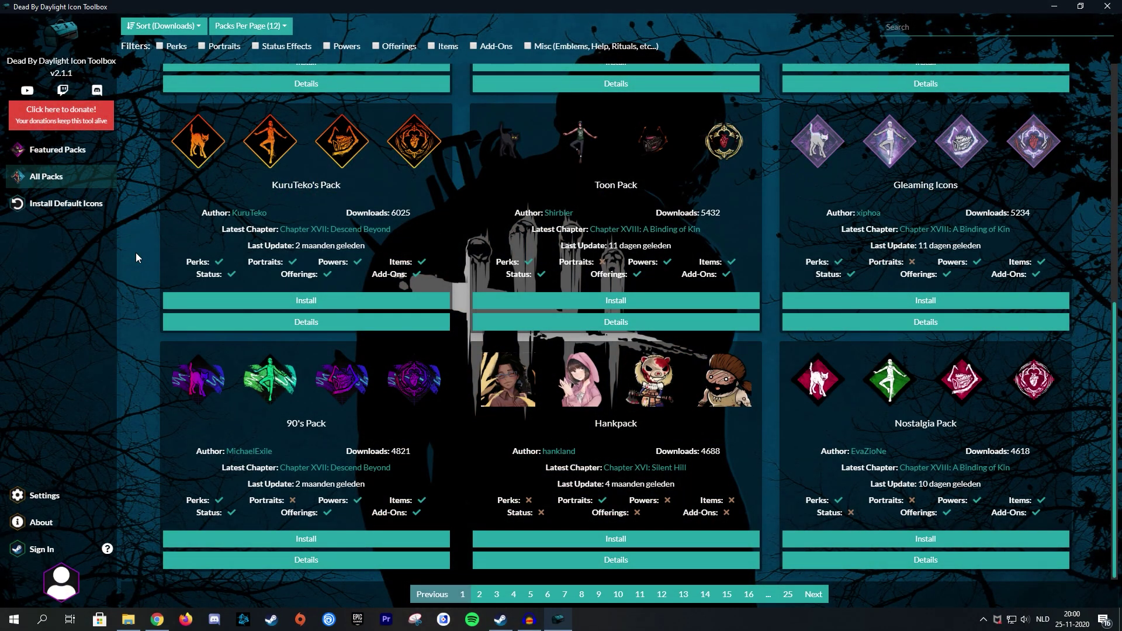
left_click(92, 212)
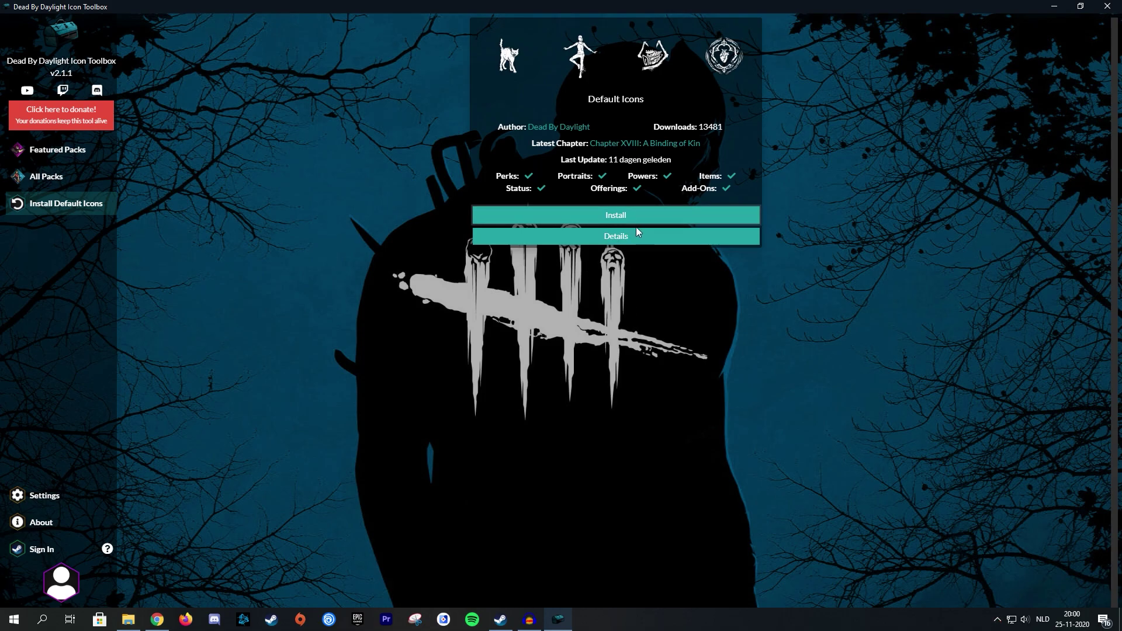
Install the Default Icons pack with Offerings, Perks and Powers all kept selected.
left_click(647, 217)
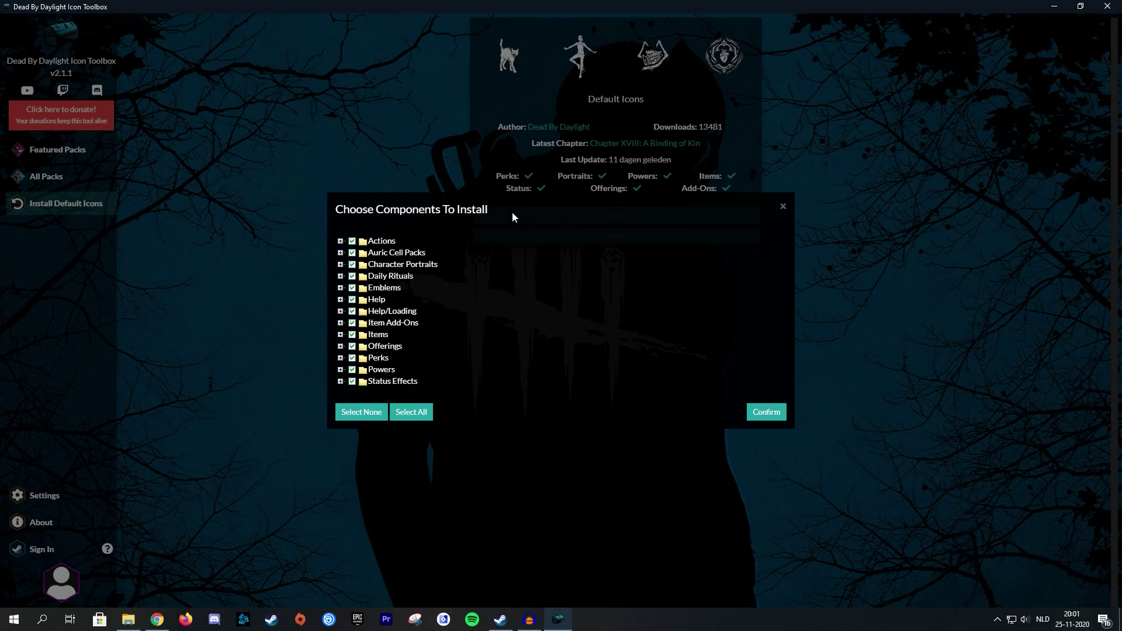
left_click(352, 370)
left_click(352, 358)
left_click(352, 346)
left_click(352, 348)
left_click(353, 359)
left_click(353, 370)
left_click(757, 412)
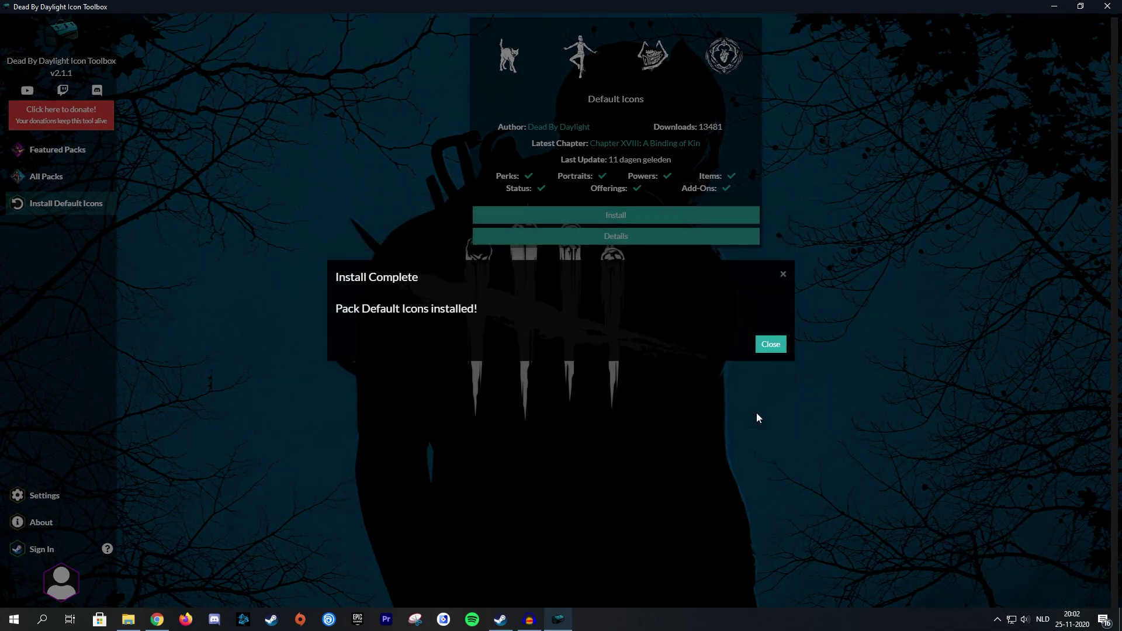
Dismiss the install notice, launch Dead by Daylight from Steam and open the survivor Loadout.
left_click(760, 416)
right_click(500, 619)
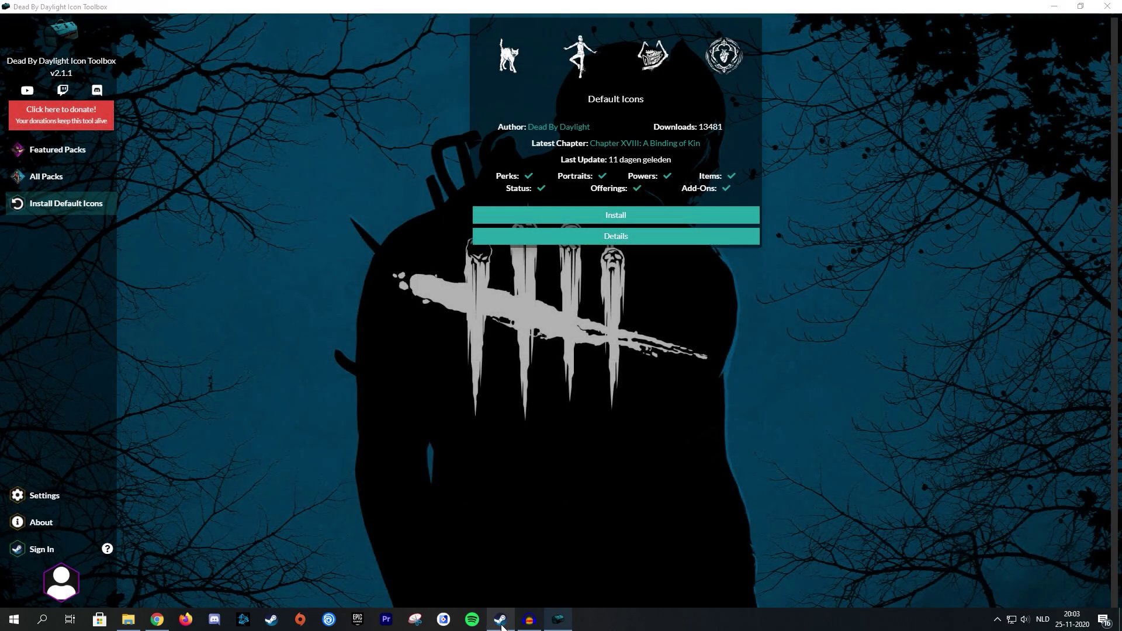
left_click(507, 282)
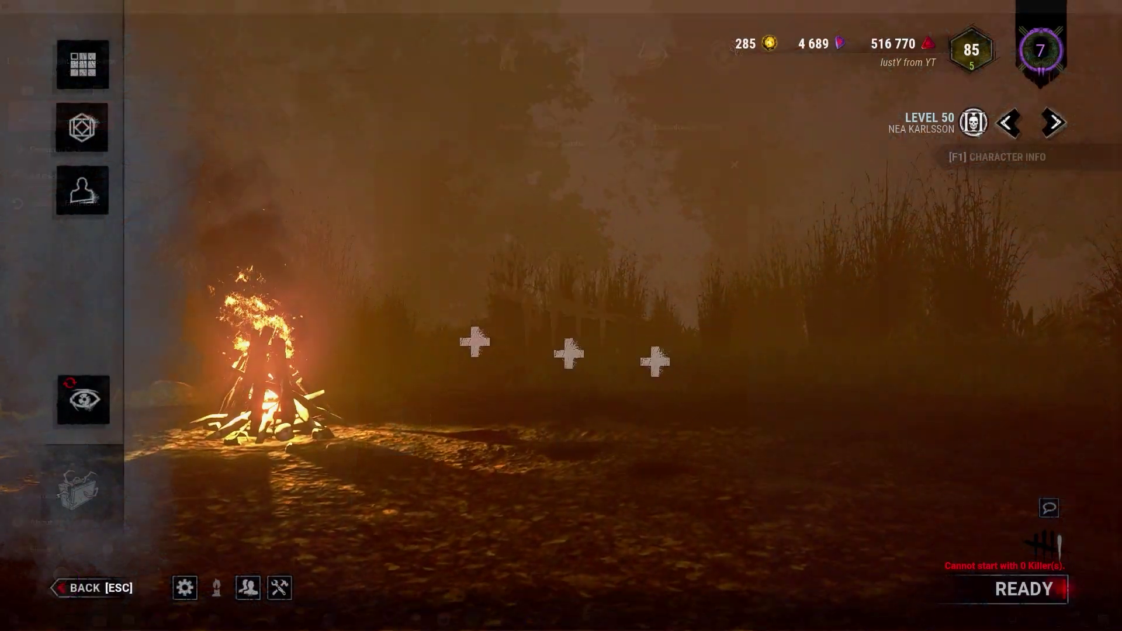
left_click(80, 126)
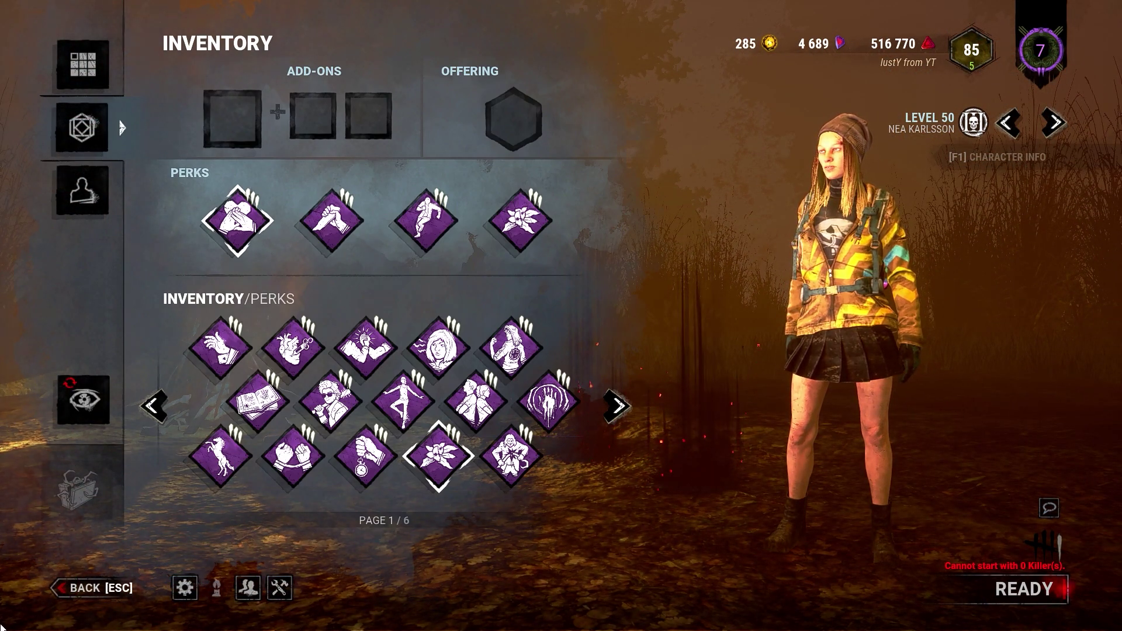
Page through four perk pages showing the default icons, then quit the game with Esc.
left_click(617, 407)
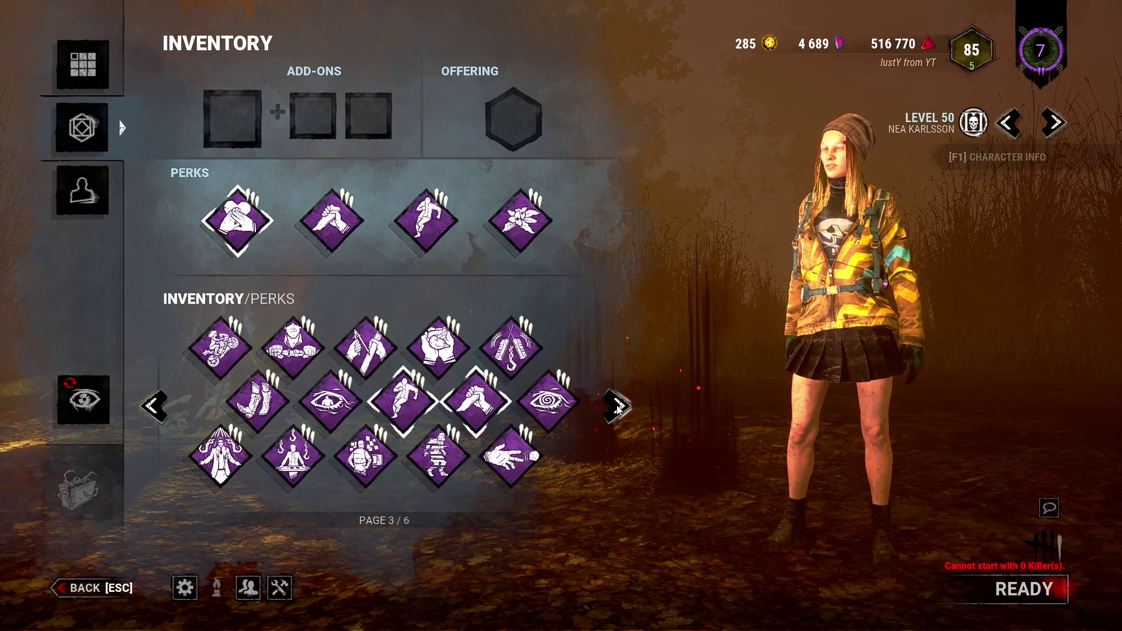
left_click(616, 406)
left_click(616, 407)
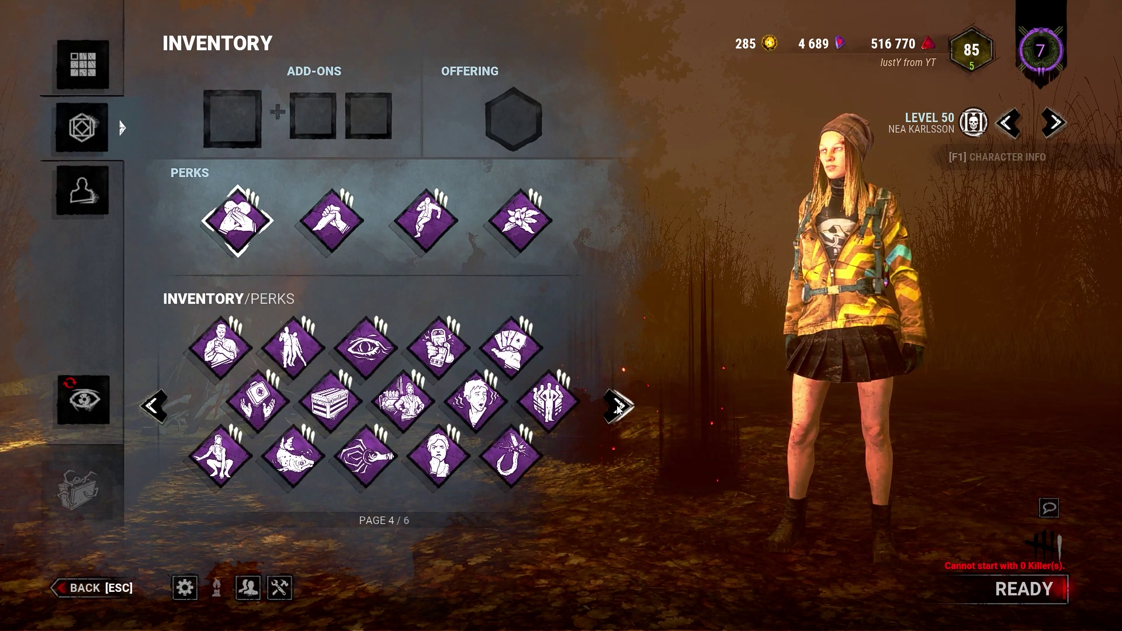
left_click(617, 406)
key("Escape")
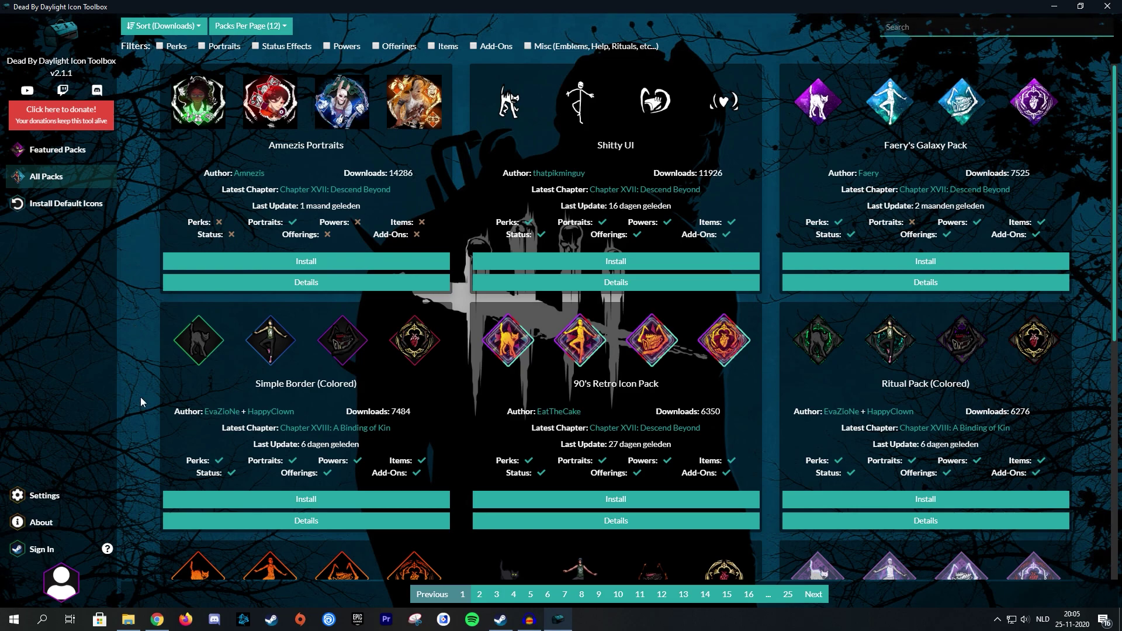
Search for 'Neon Space' and install that pack with all components selected.
type("Neon Space")
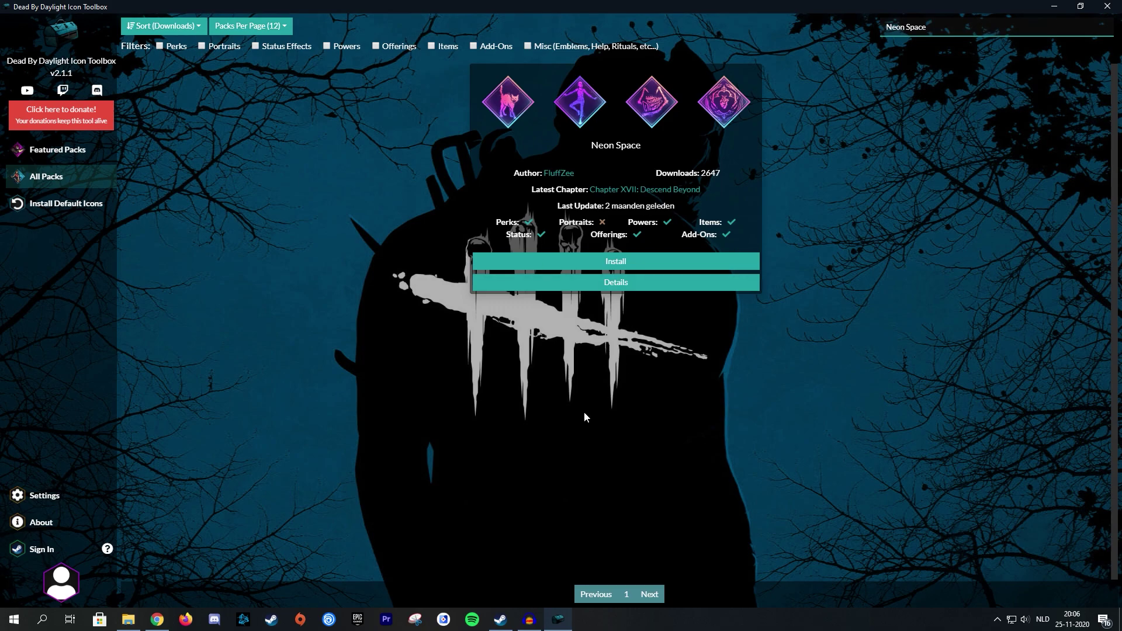
left_click_drag(588, 146, 686, 140)
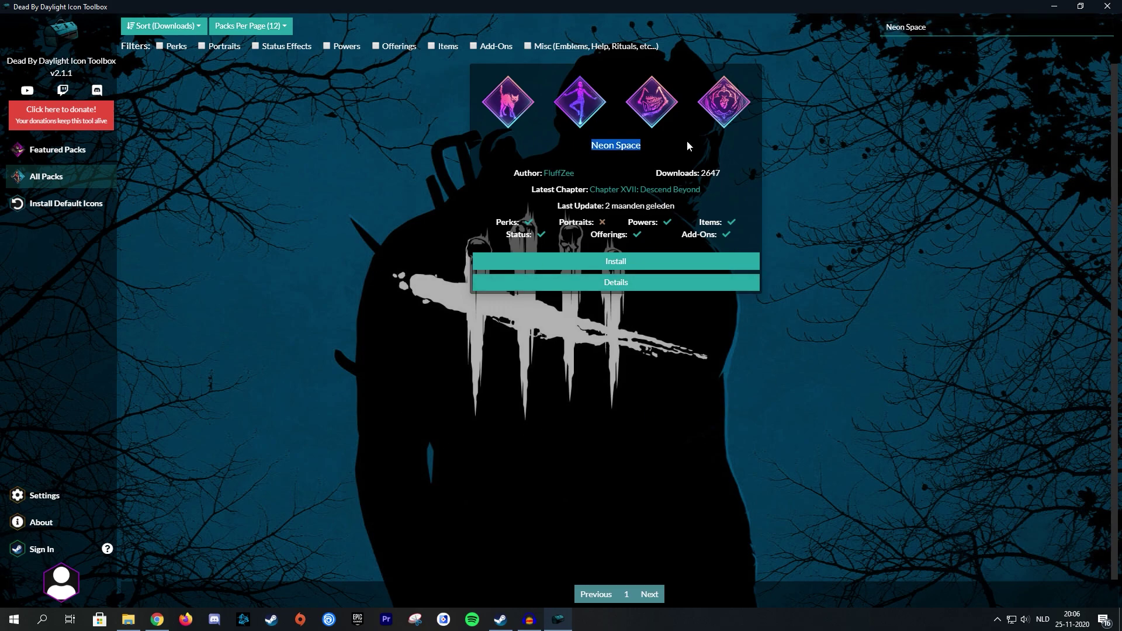
left_click(654, 264)
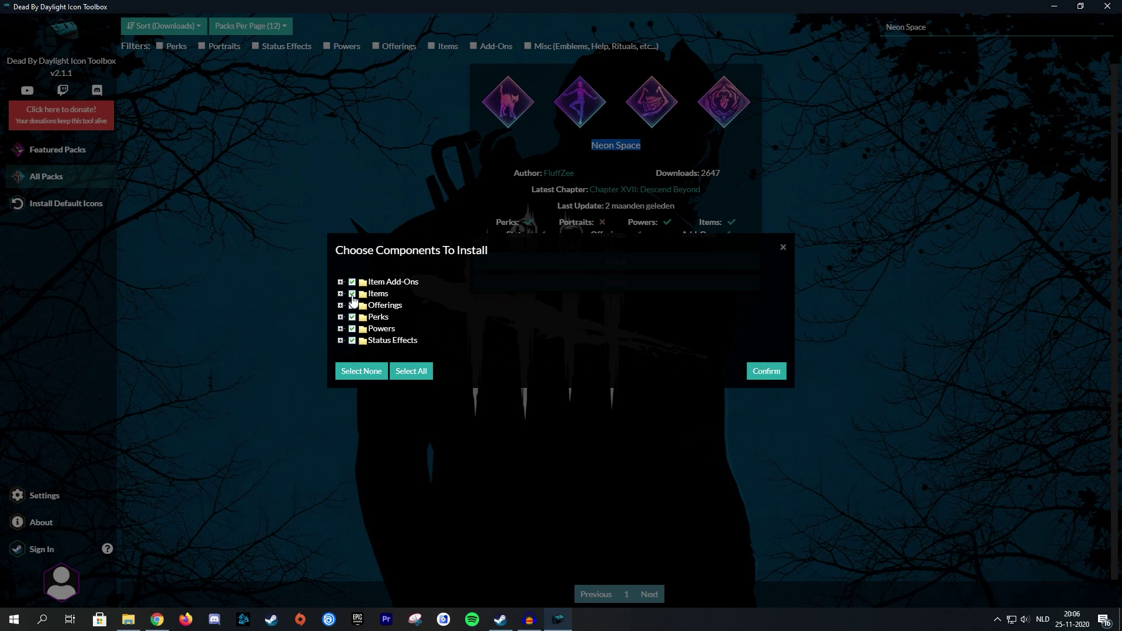
left_click(774, 378)
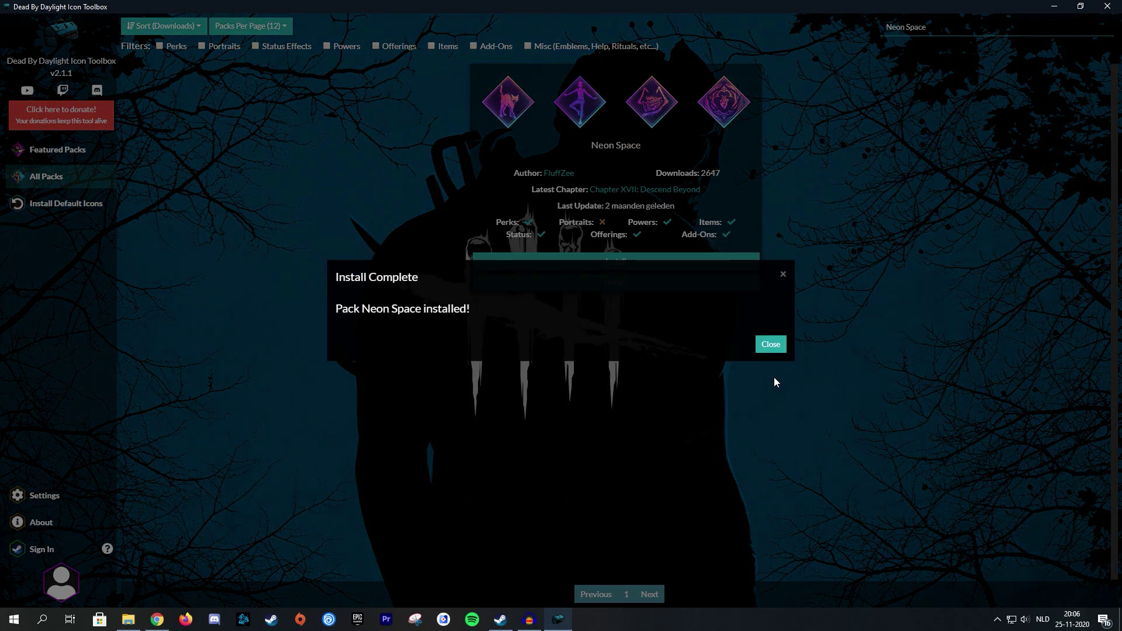
left_click(774, 377)
Launch Dead by Daylight from Steam's taskbar list and open the loadout inventory.
right_click(500, 620)
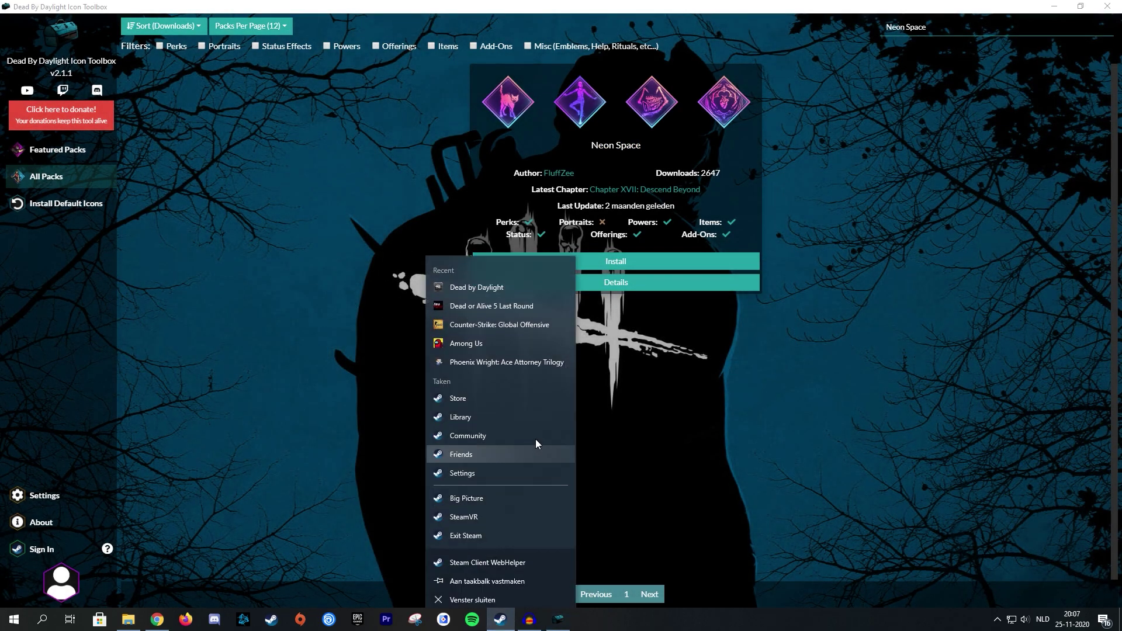
left_click(510, 287)
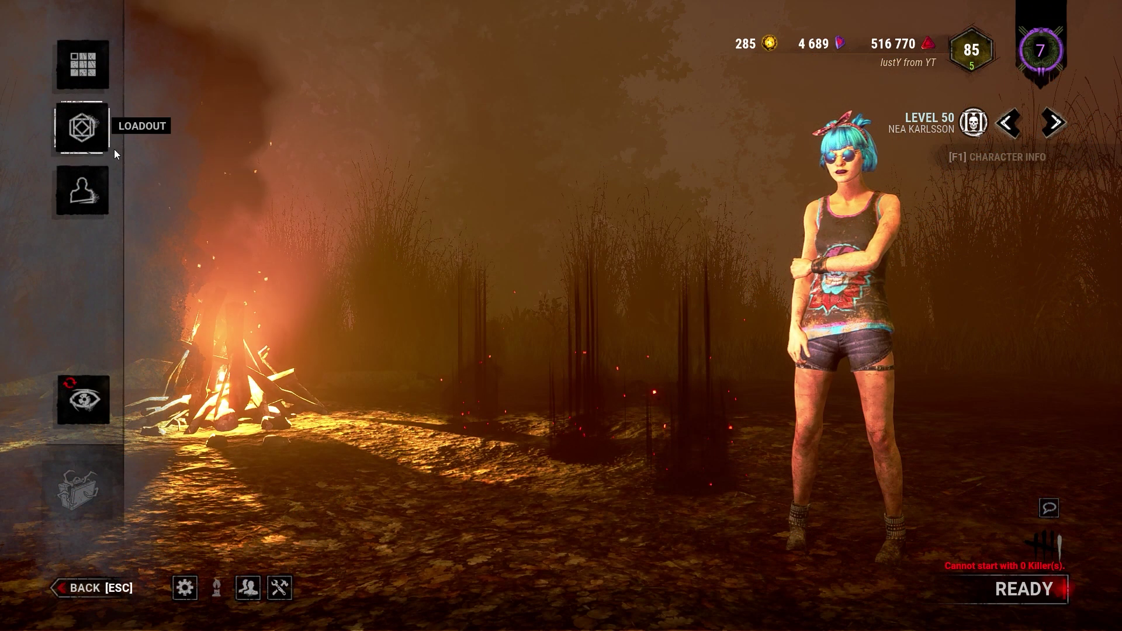
left_click(115, 154)
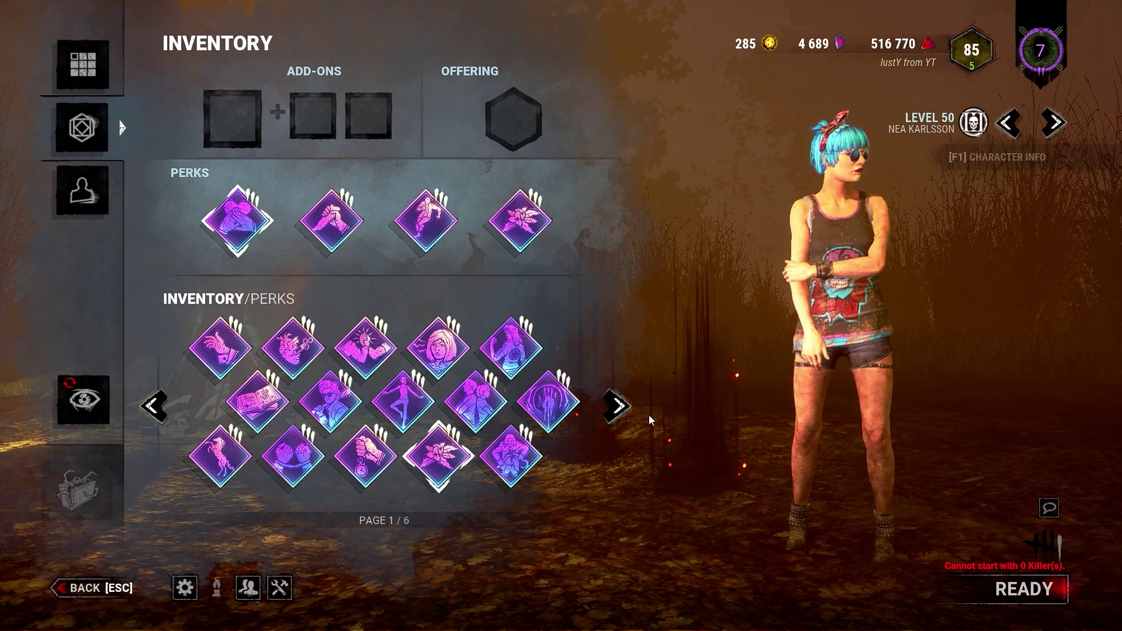
Page through all six perk pages of Neon Space icons, cycling back to the first.
left_click(618, 405)
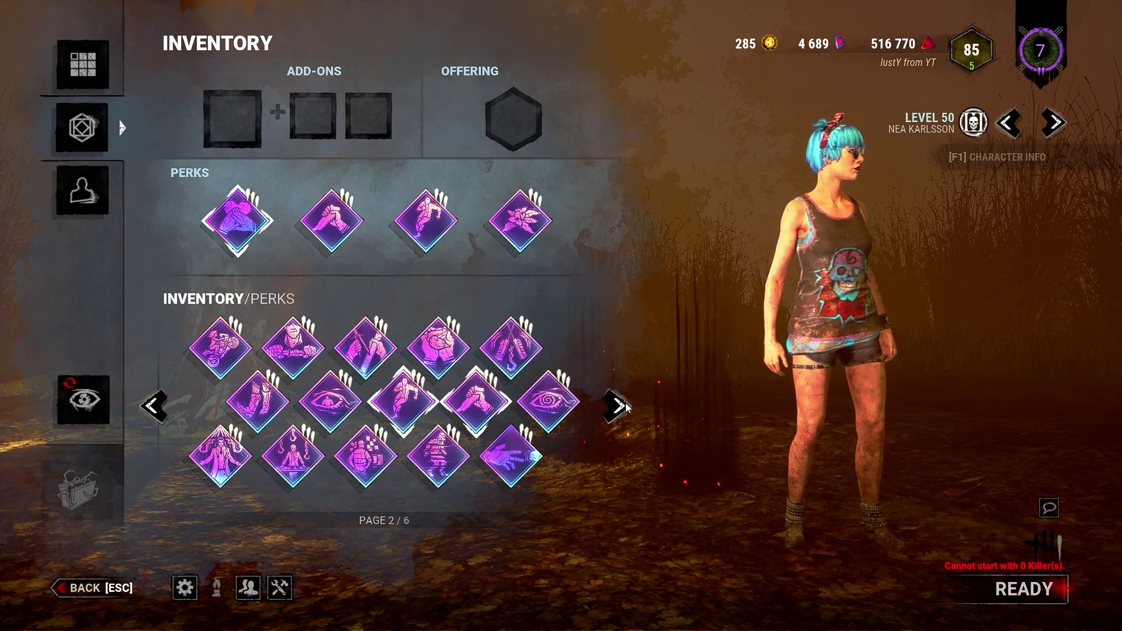
left_click(618, 406)
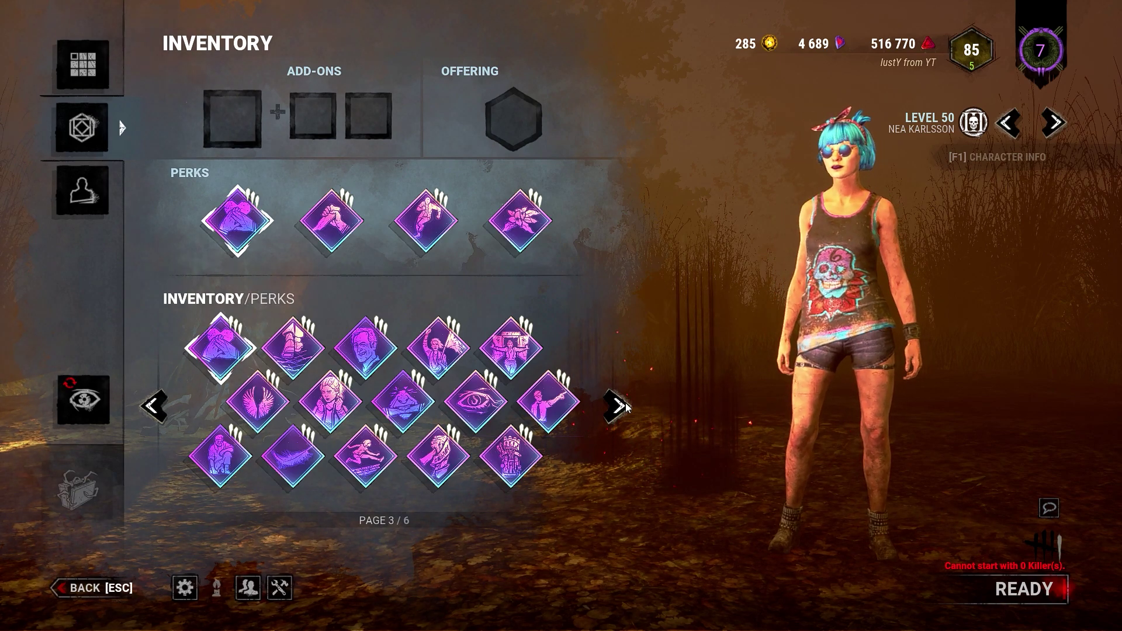
left_click(624, 406)
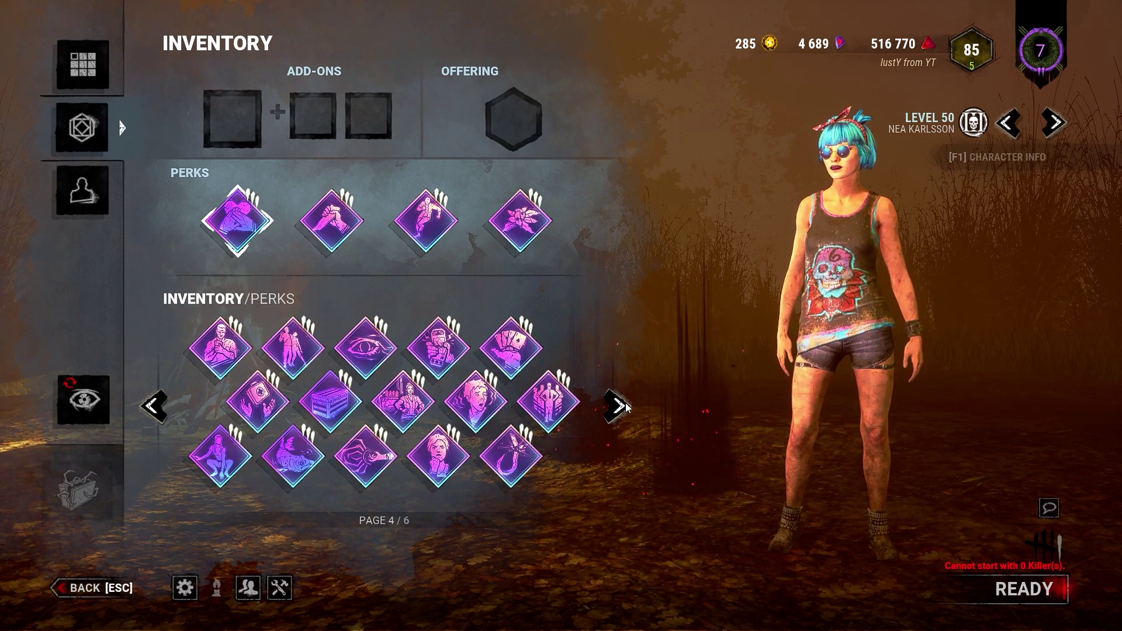
left_click(624, 406)
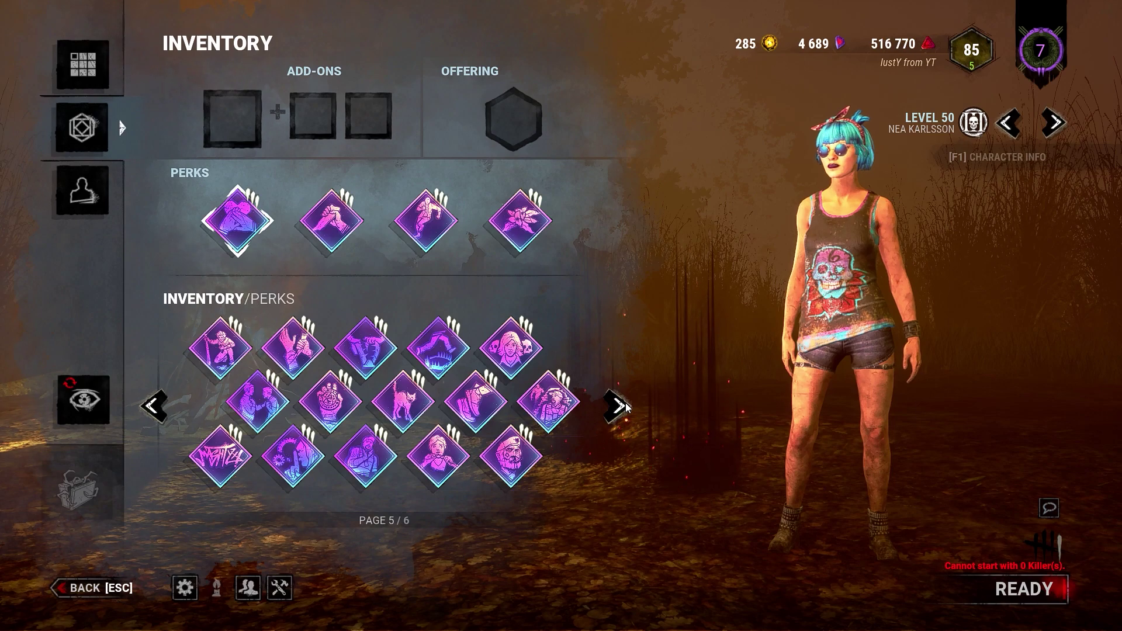
left_click(625, 406)
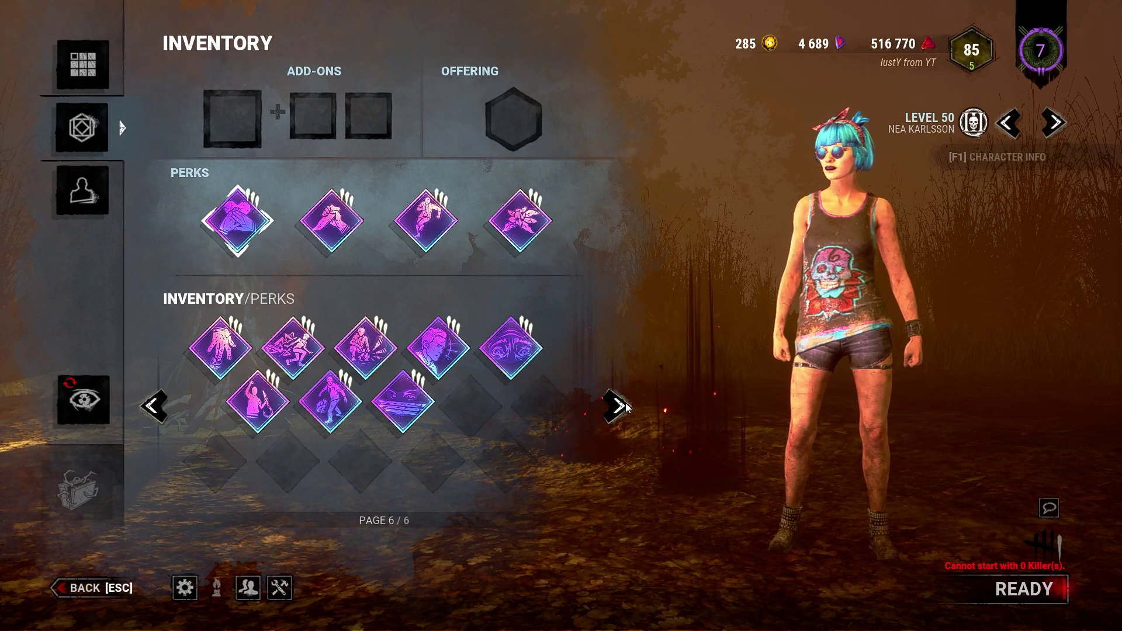
left_click(625, 406)
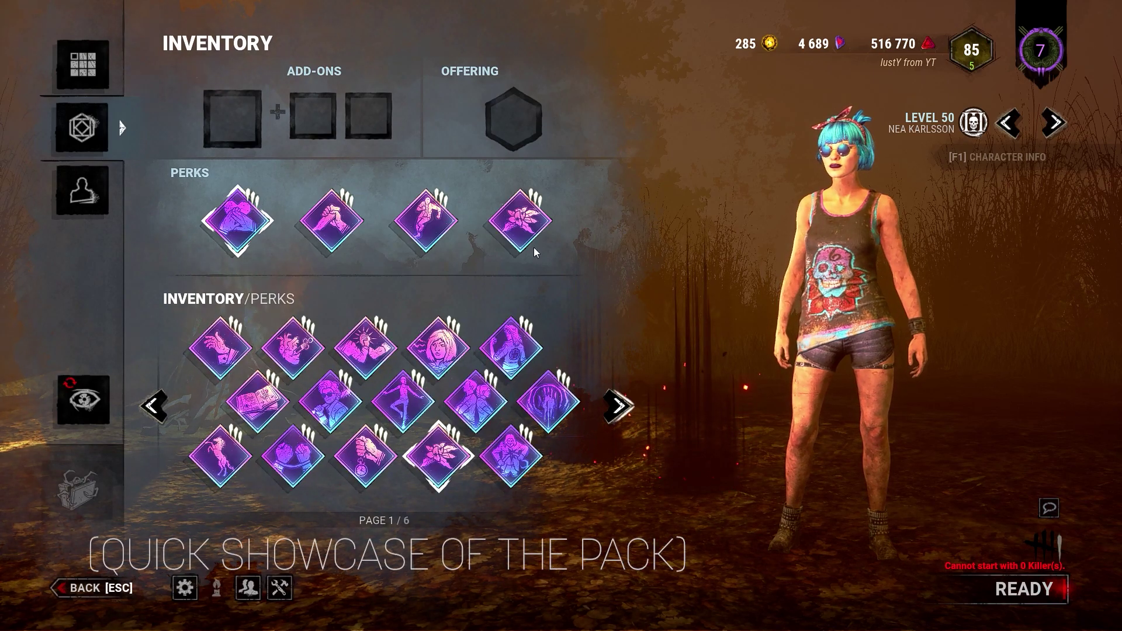
left_click(254, 113)
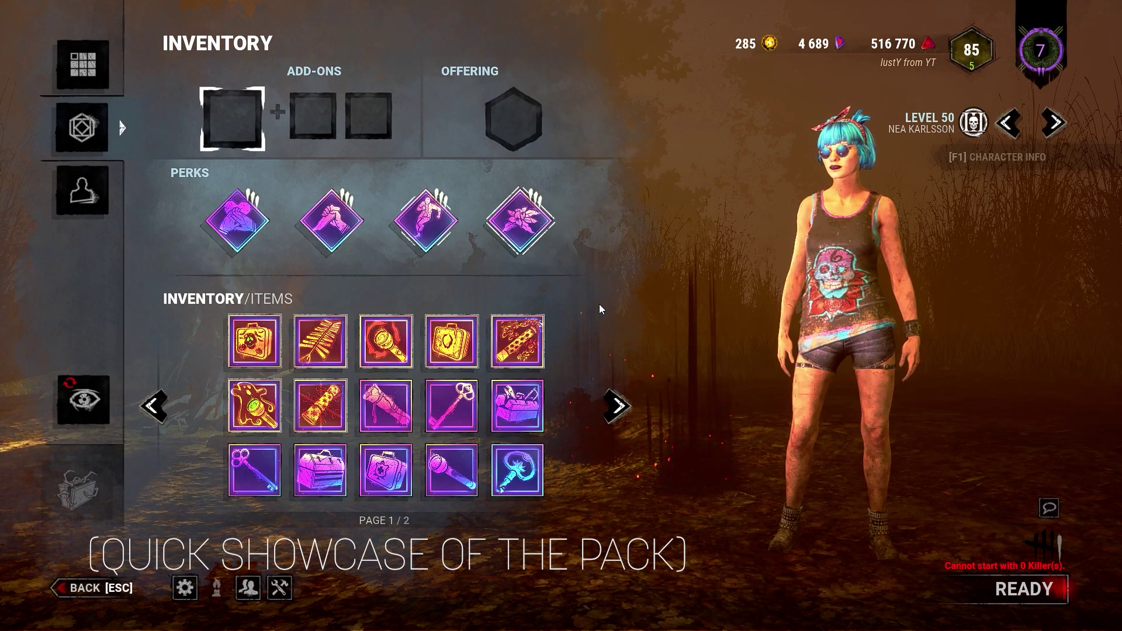
left_click(624, 407)
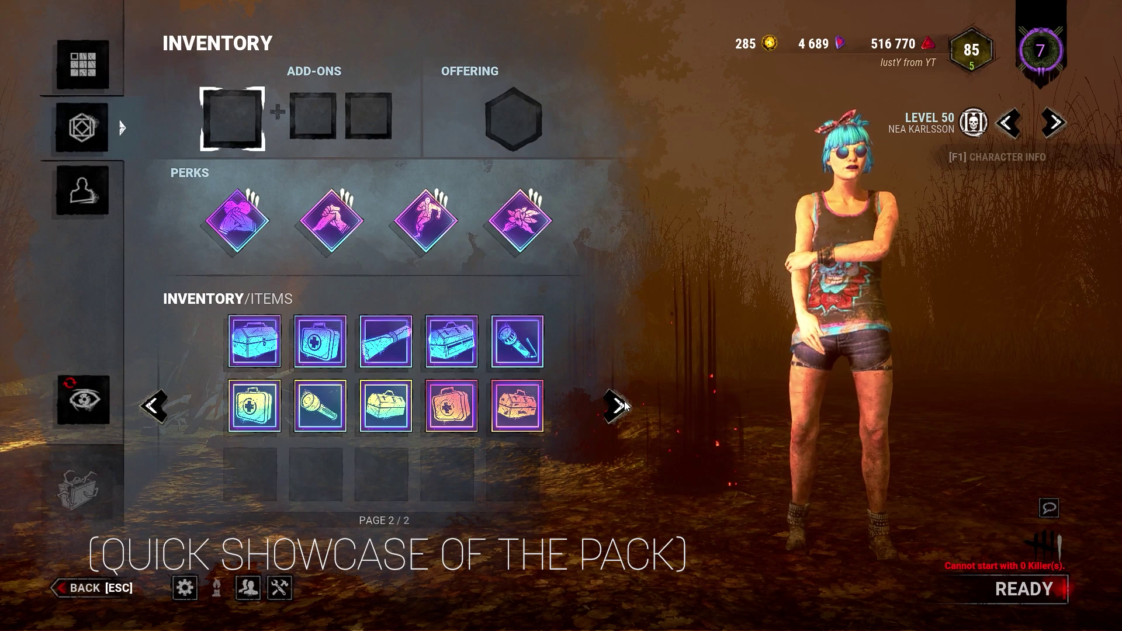
left_click(312, 115)
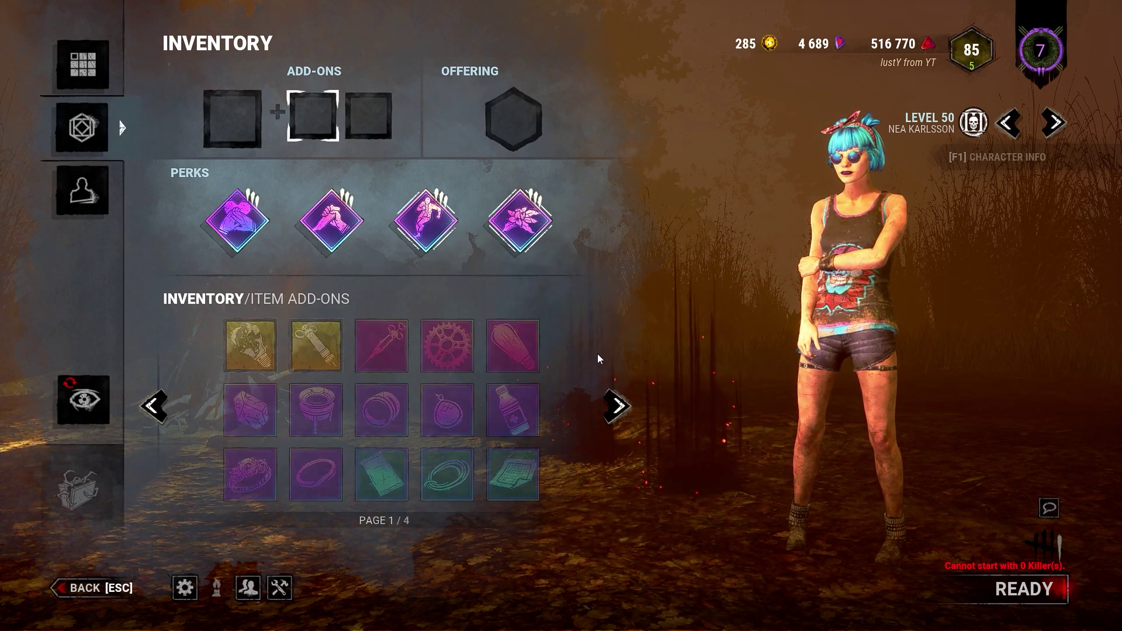
left_click(615, 421)
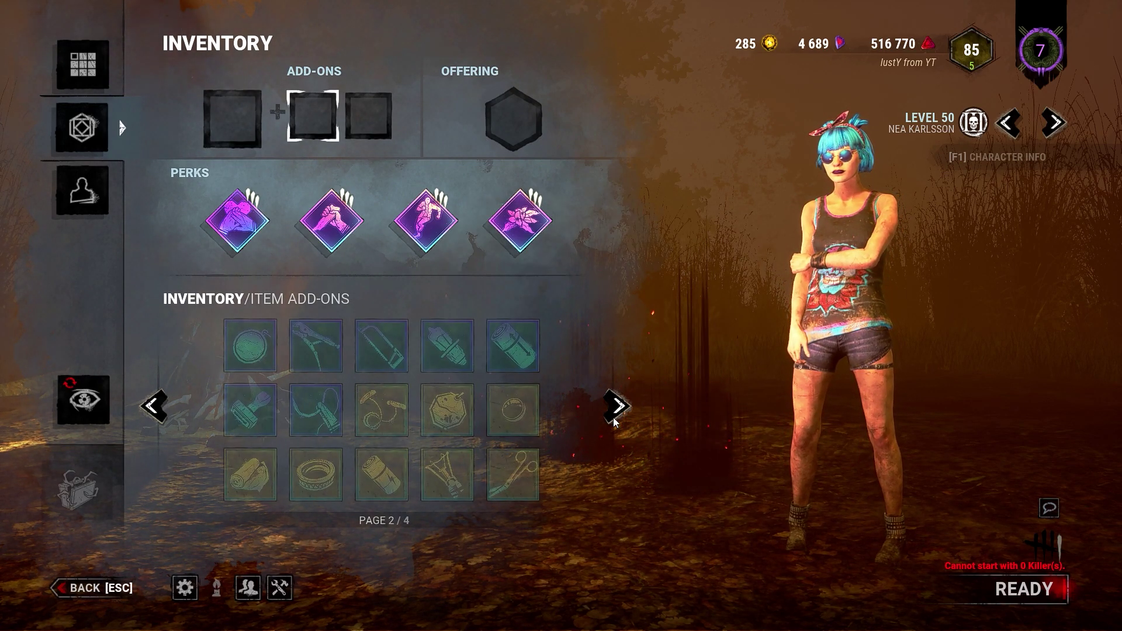
left_click(614, 420)
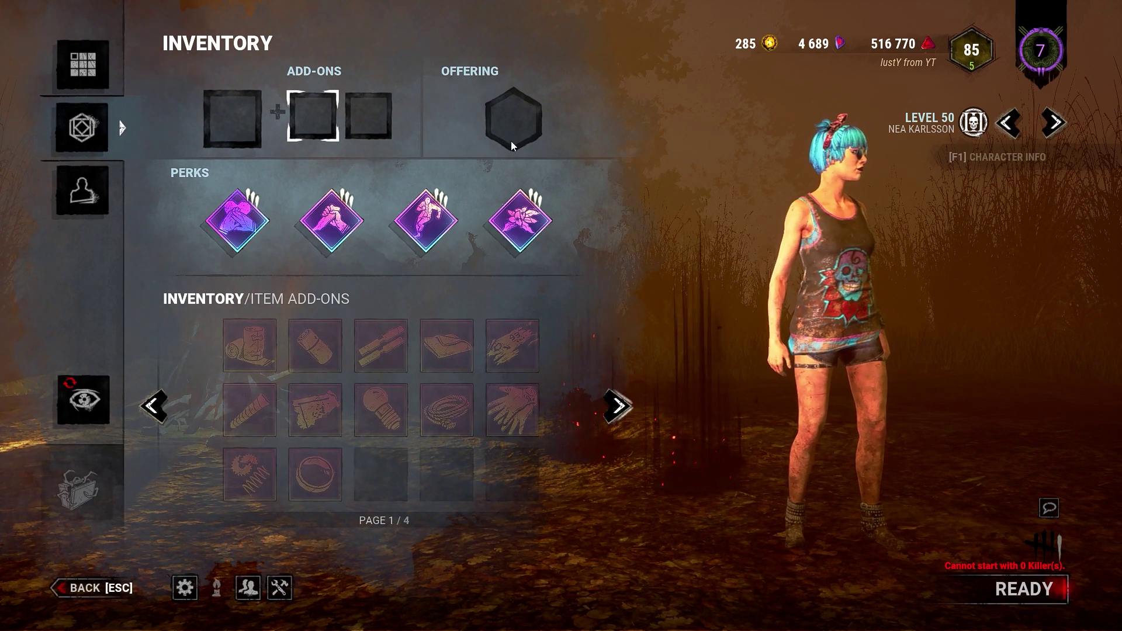
left_click(617, 419)
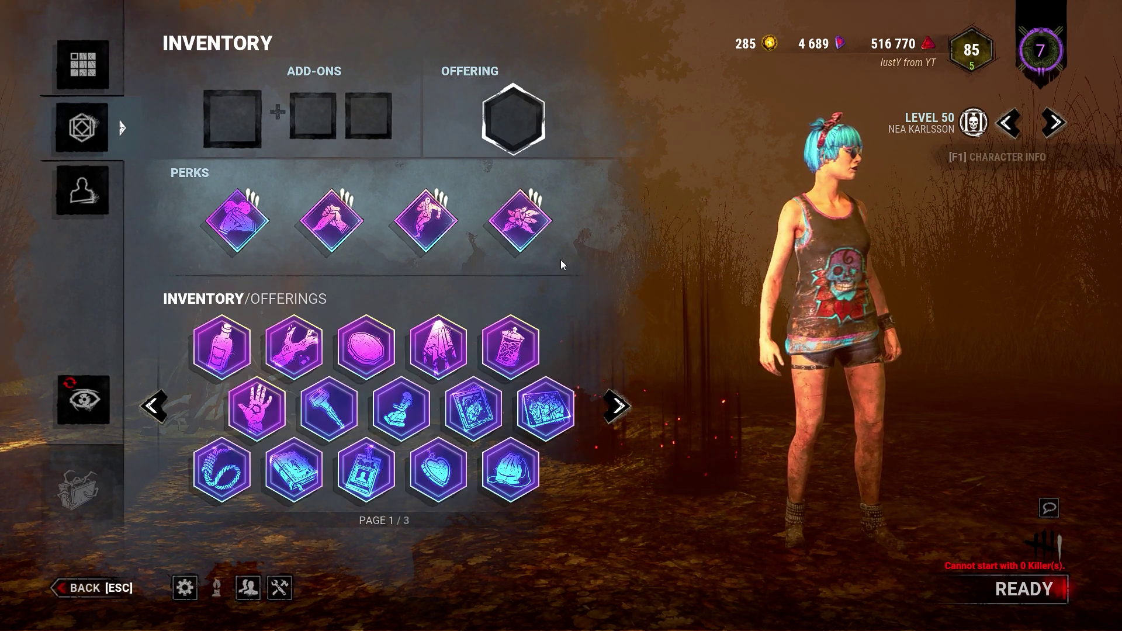
left_click(623, 415)
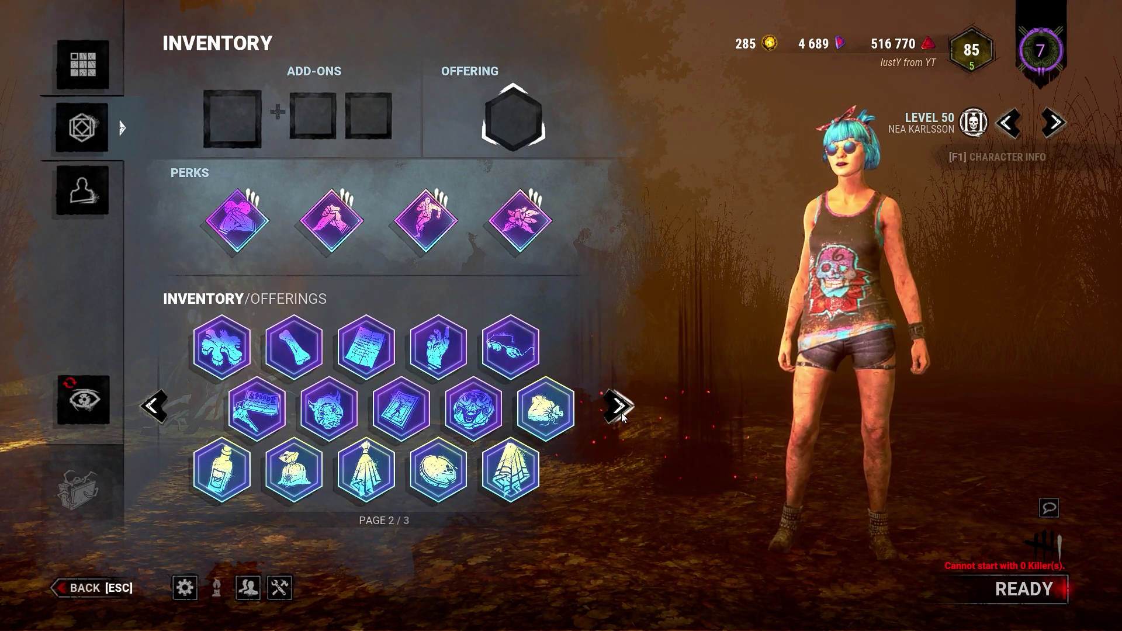
left_click(618, 407)
left_click(623, 415)
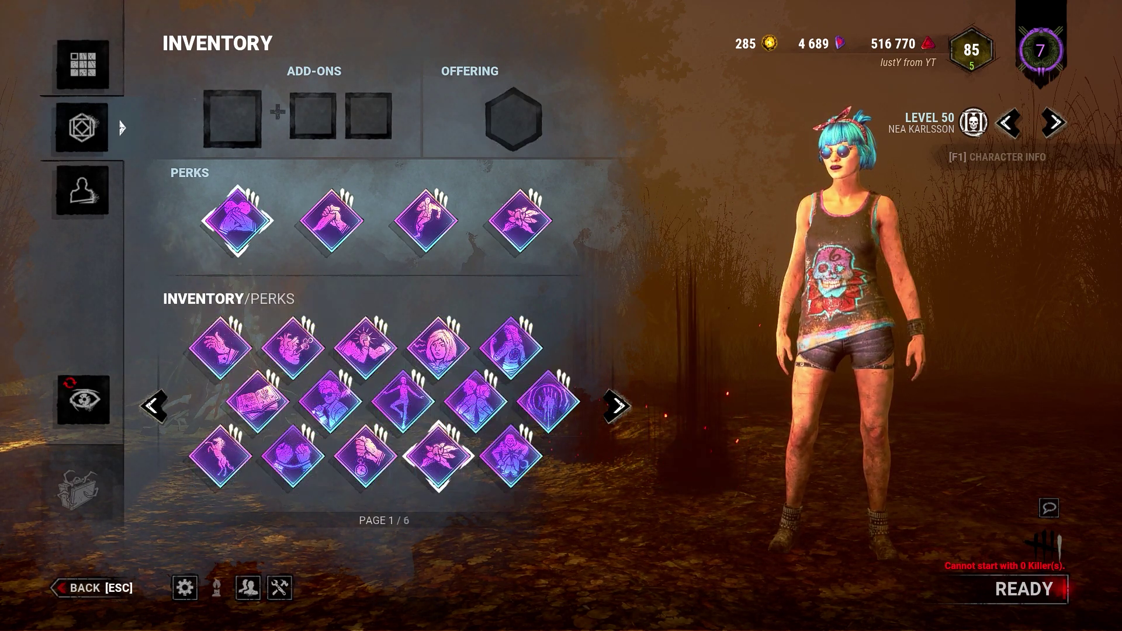